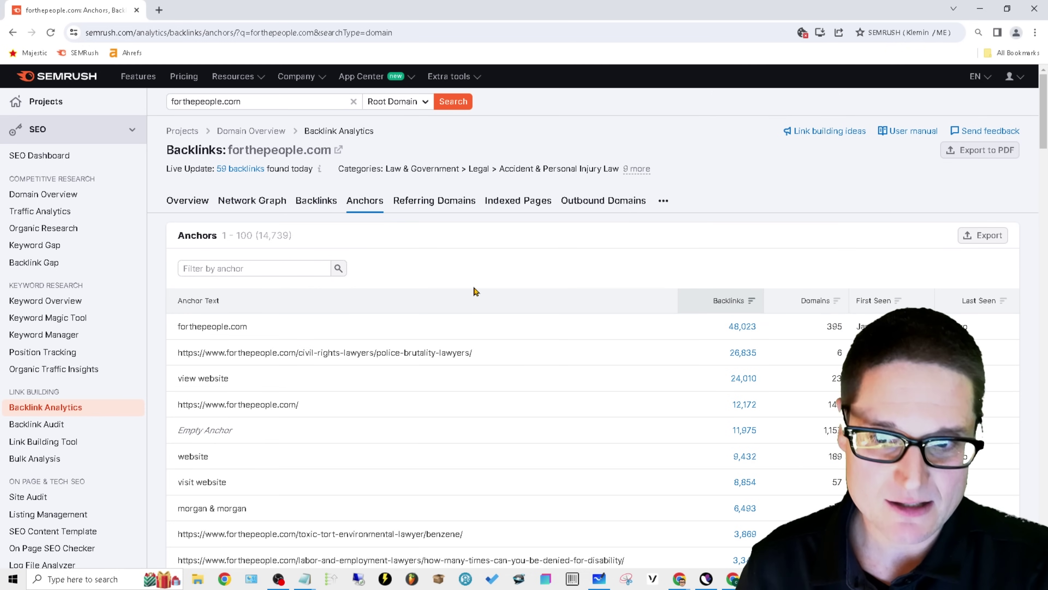
# Step: Examine the most-used anchor texts pointing to forthepeople.com, including the bare domain, the police-brutality-lawyers URL, "view website", empty anchor and "website"
pyautogui.doubleClick(247, 327)
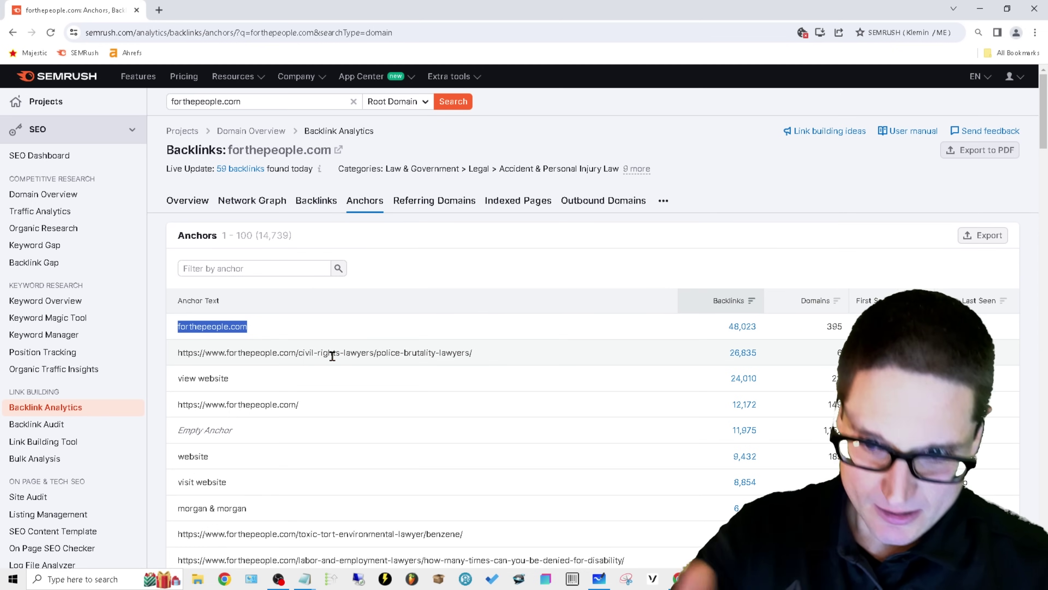
pyautogui.keyDown('shift'); pyautogui.click(229, 329); pyautogui.keyUp('shift')
pyautogui.keyDown('shift'); pyautogui.click(467, 363); pyautogui.keyUp('shift')
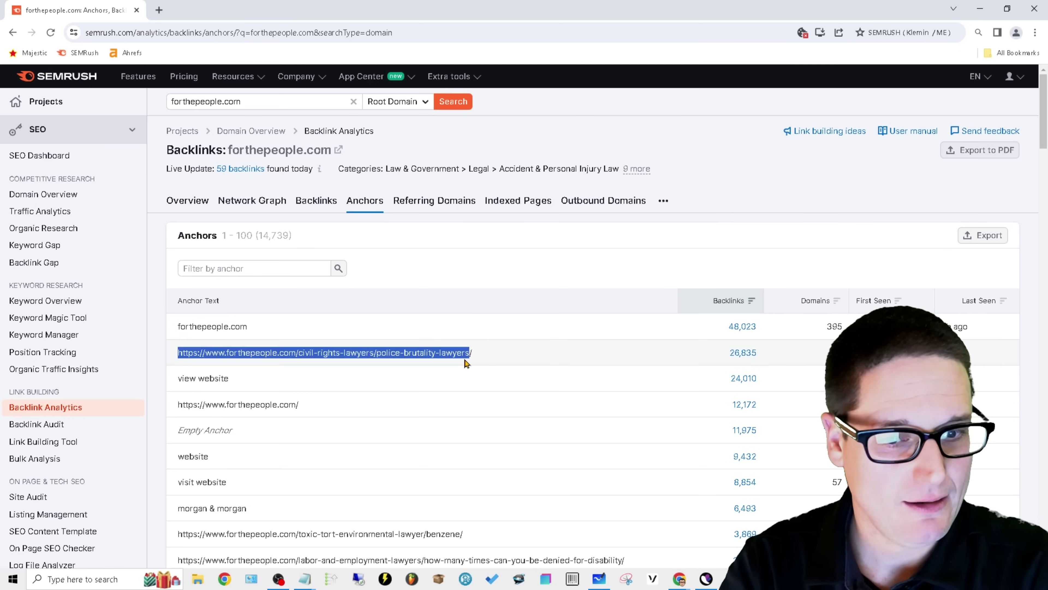
pyautogui.click(441, 368)
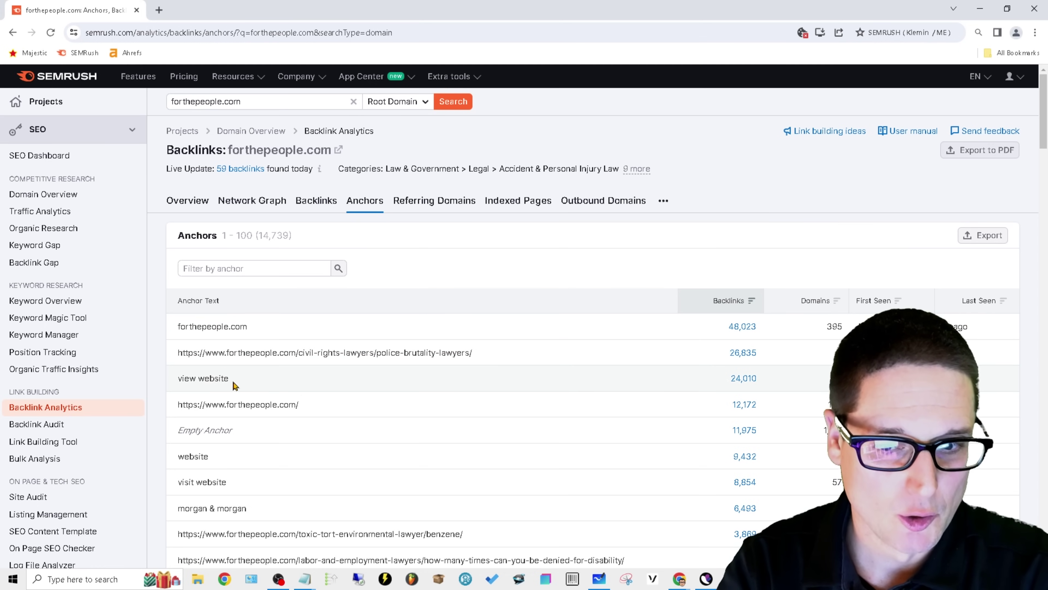
pyautogui.click(216, 388)
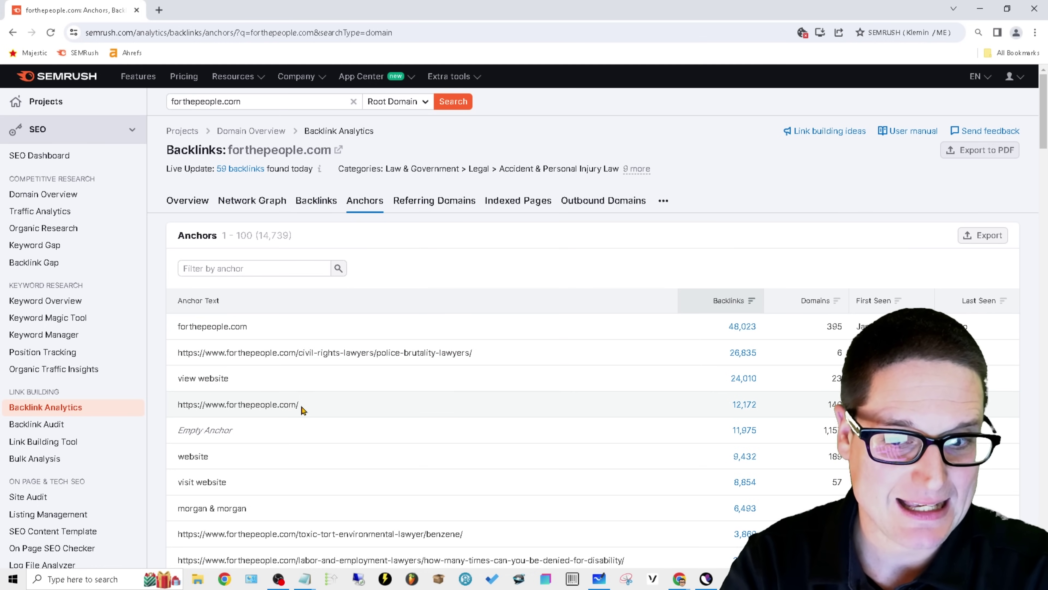
pyautogui.moveTo(178, 404); pyautogui.dragTo(184, 430)
pyautogui.click(244, 439)
pyautogui.click(232, 465)
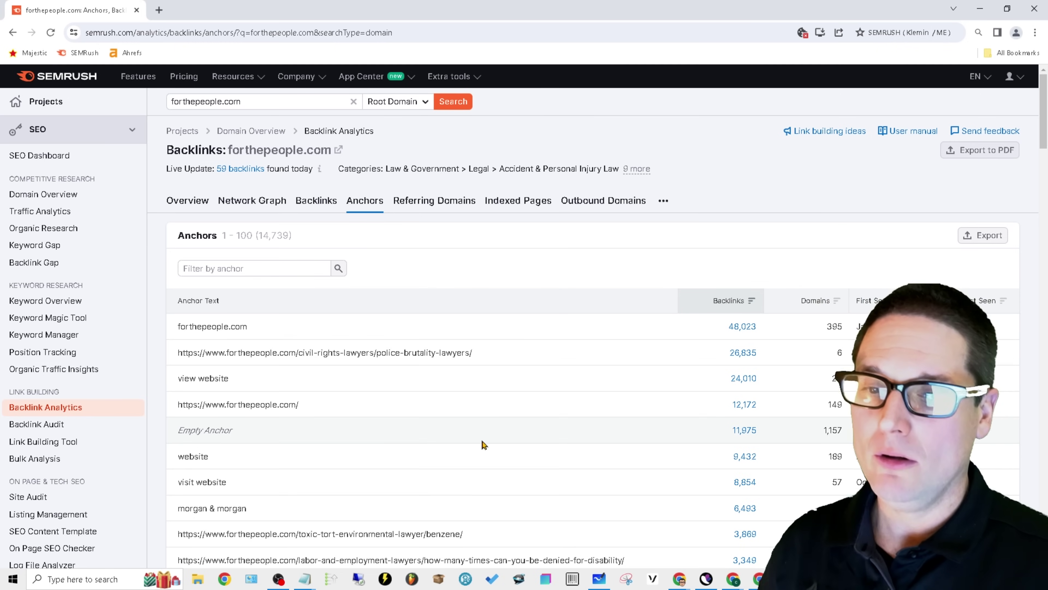
# Step: Review the lower-ranked keyword anchors of forthepeople.com, highlighting "attorneys near me"
pyautogui.scroll(-5, 583, 473)
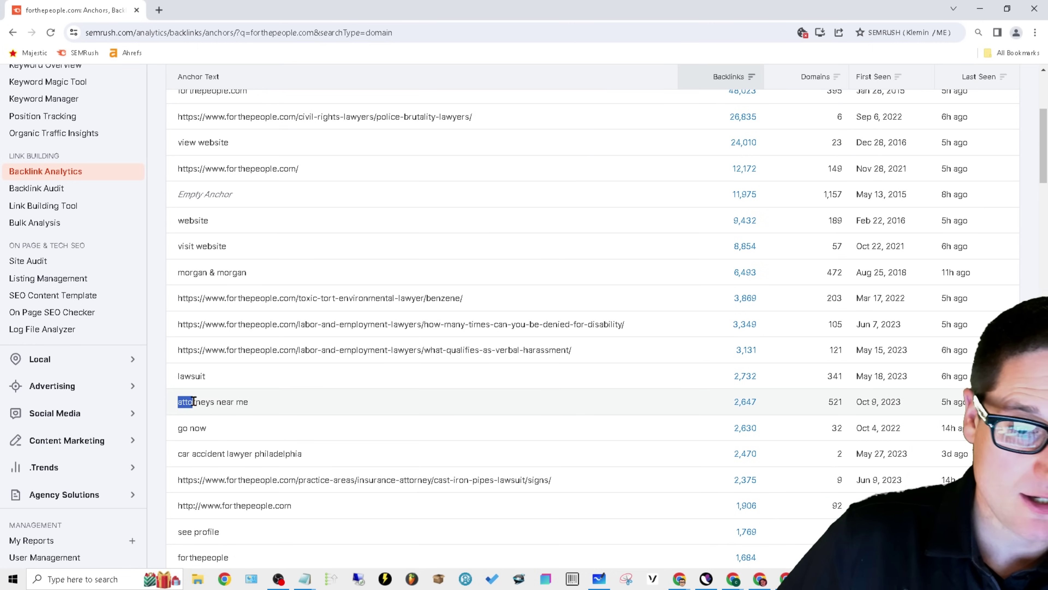
pyautogui.moveTo(193, 401); pyautogui.dragTo(197, 401)
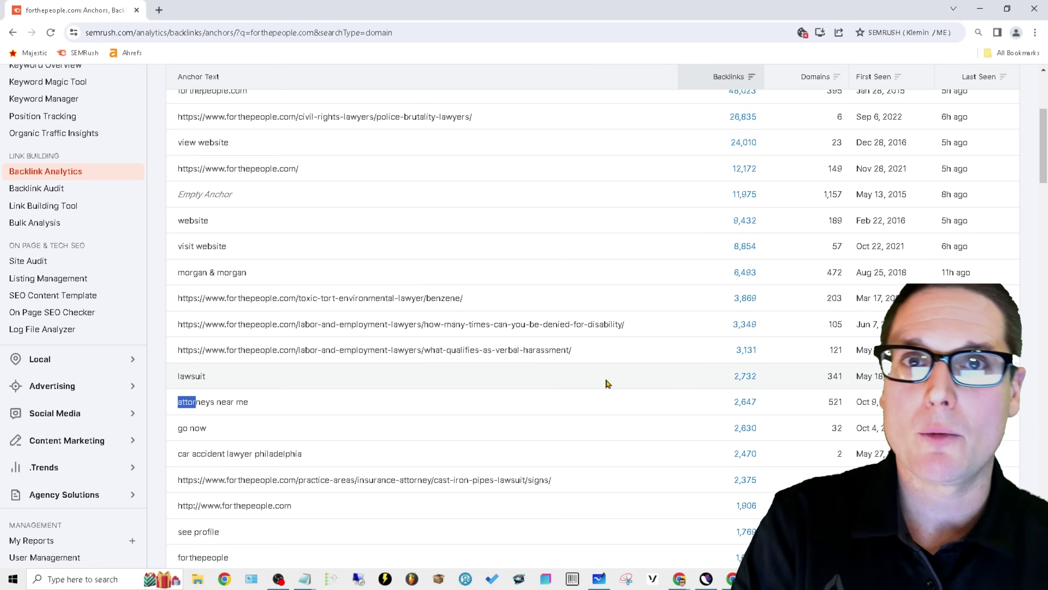
pyautogui.scroll(1, 447, 310)
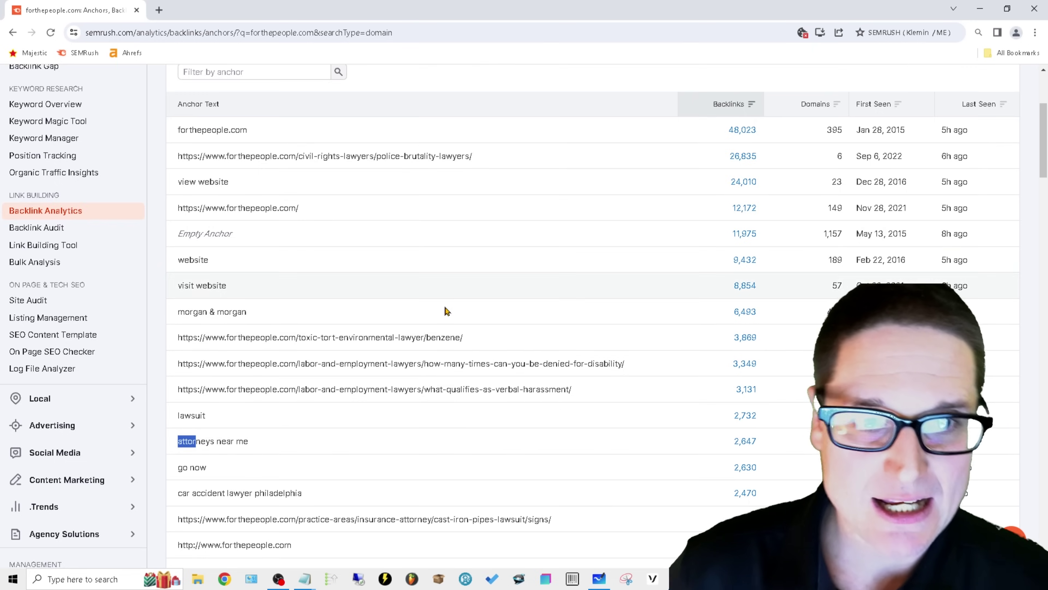
pyautogui.scroll(3, 447, 311)
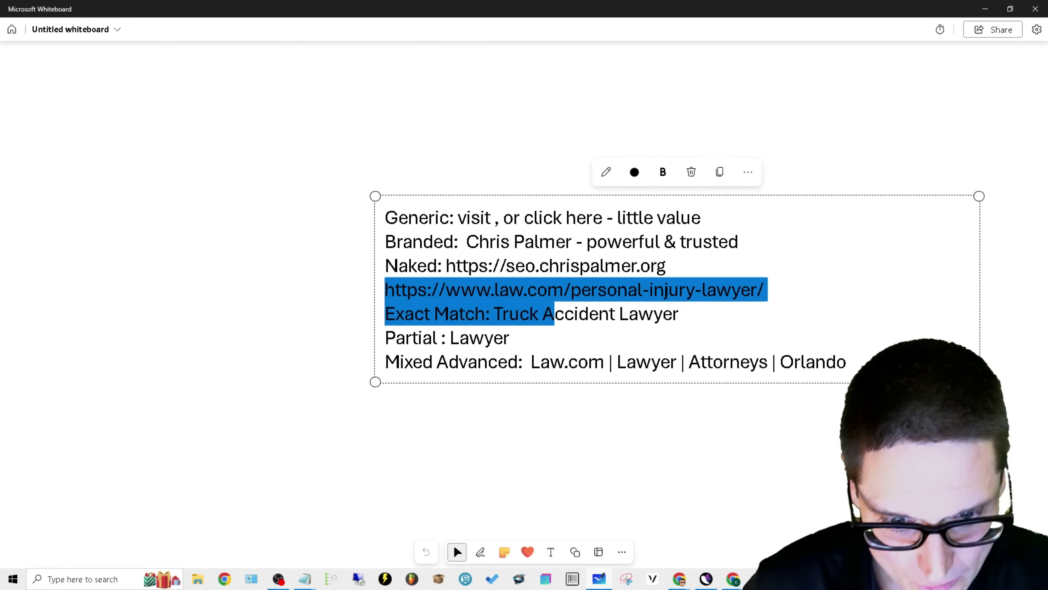
# Step: Open a new Chrome window from the other browser profile and make its Google search field ready for a query
pyautogui.rightClick(680, 580)
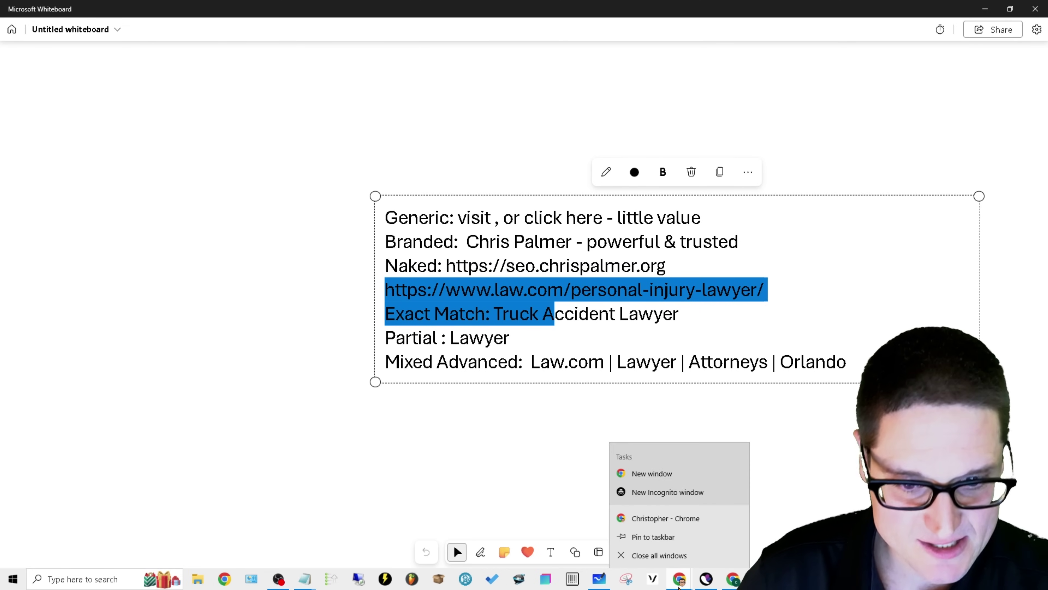
pyautogui.click(663, 479)
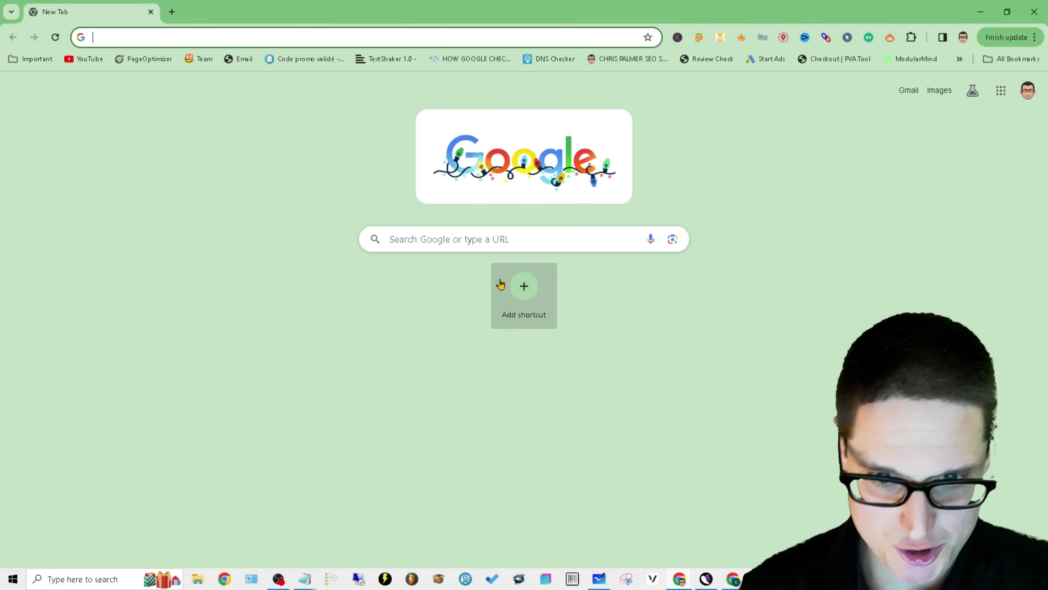
pyautogui.click(497, 241)
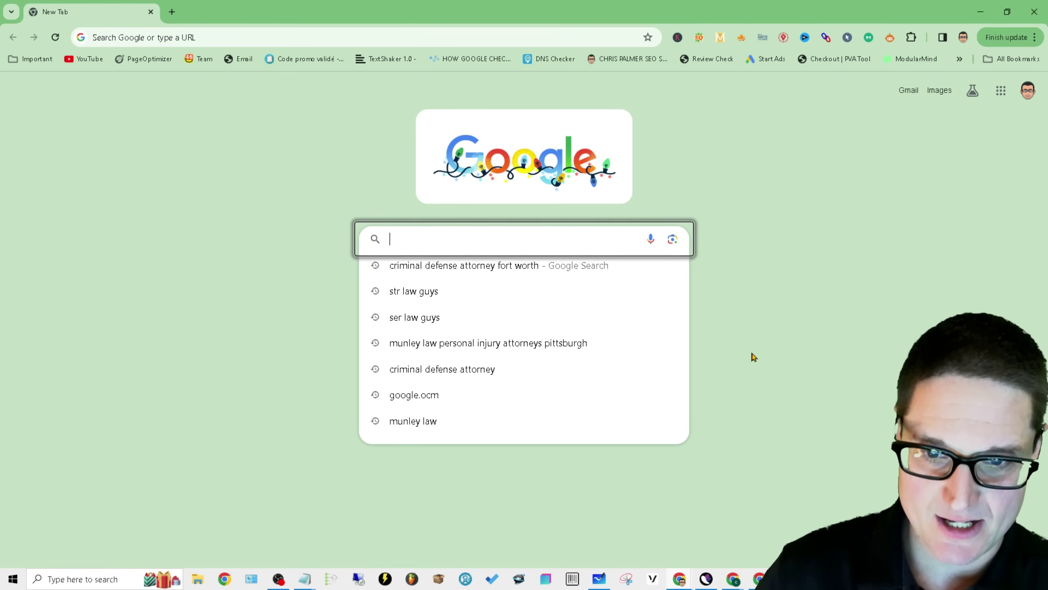
pyautogui.write('car acc')
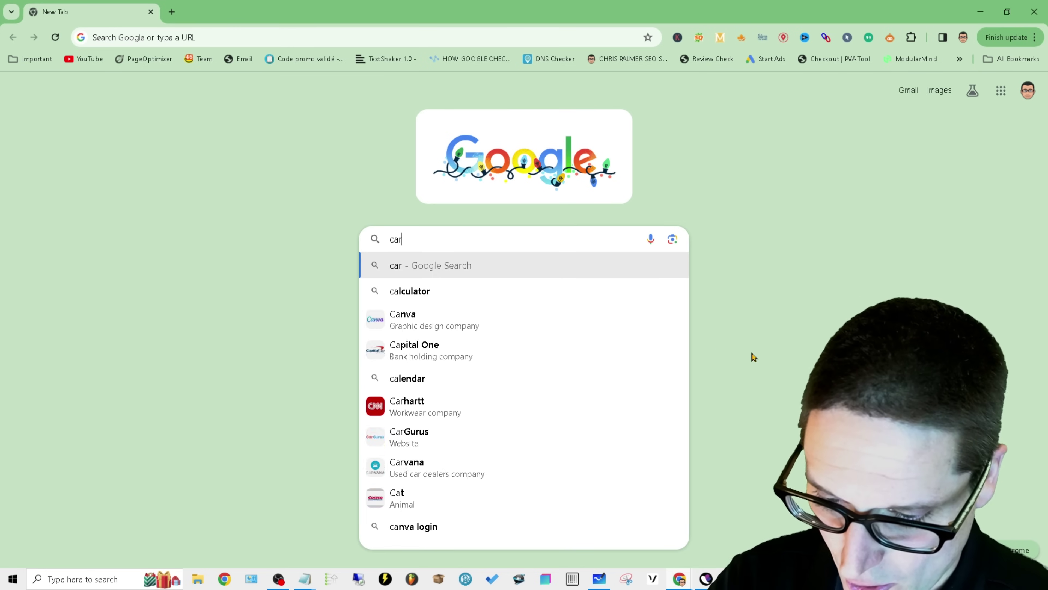
pyautogui.press('BackSpace')
pyautogui.press('BackSpace')
pyautogui.press('BackSpace')
pyautogui.press('BackSpace')
pyautogui.press('BackSpace')
pyautogui.press('BackSpace')
pyautogui.press('BackSpace')
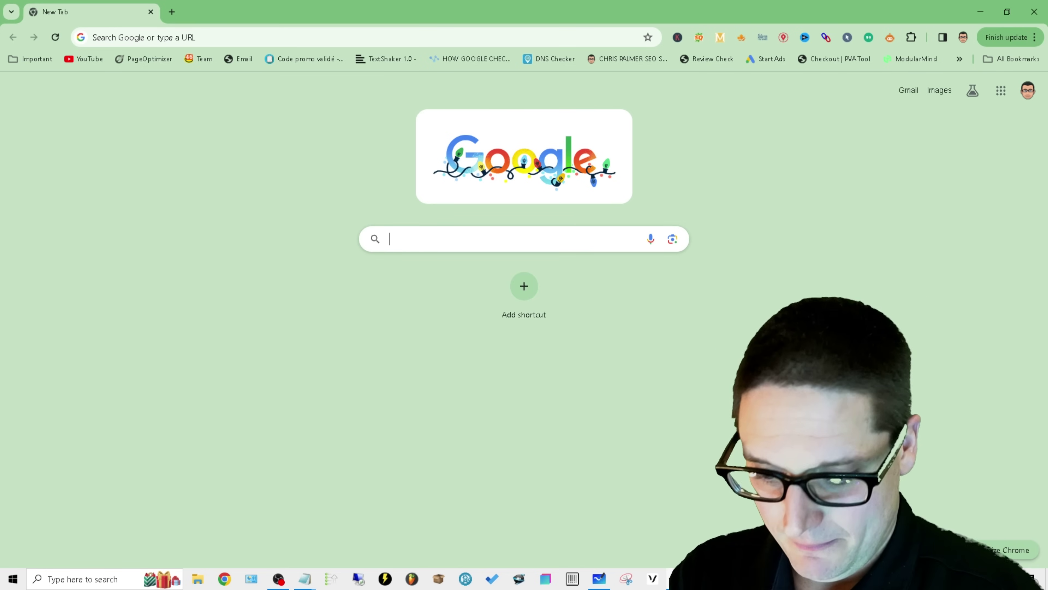
# Step: Search Google for "car accident lawyer los angeles"
pyautogui.write('car acciden')
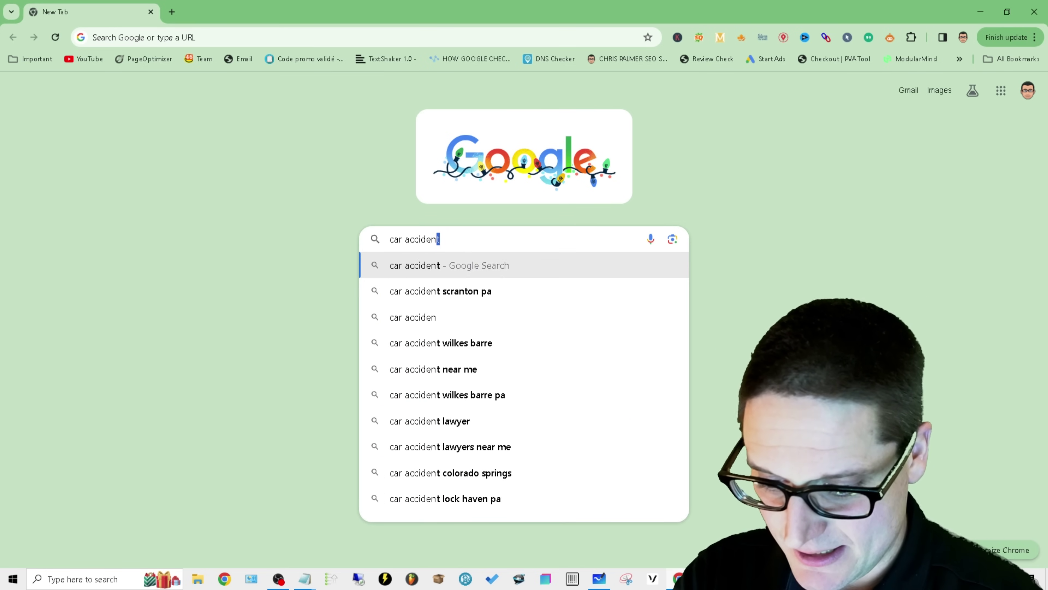
pyautogui.write('t lawyer ')
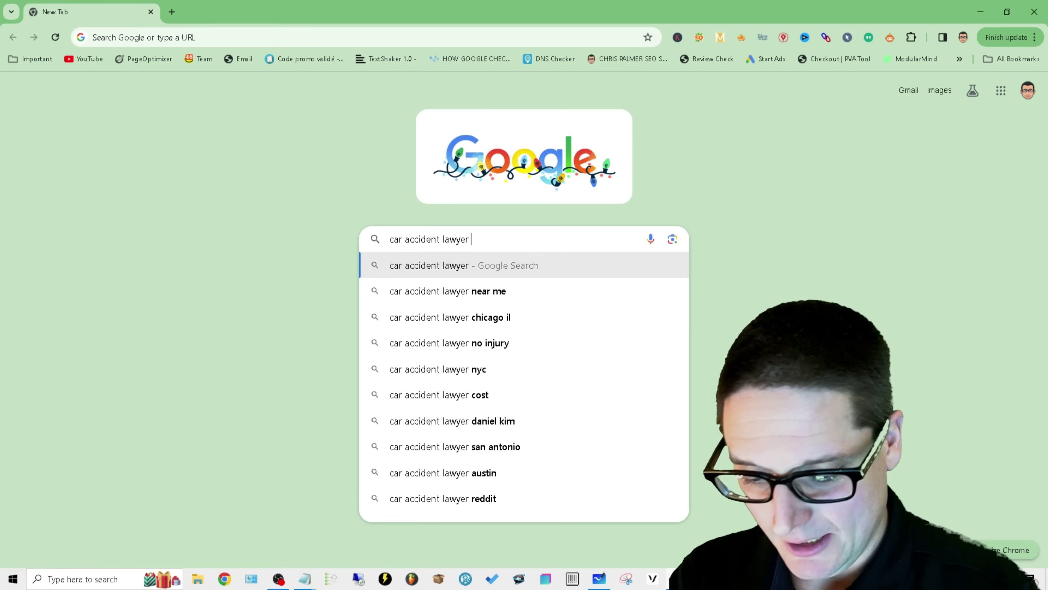
pyautogui.write('los angr')
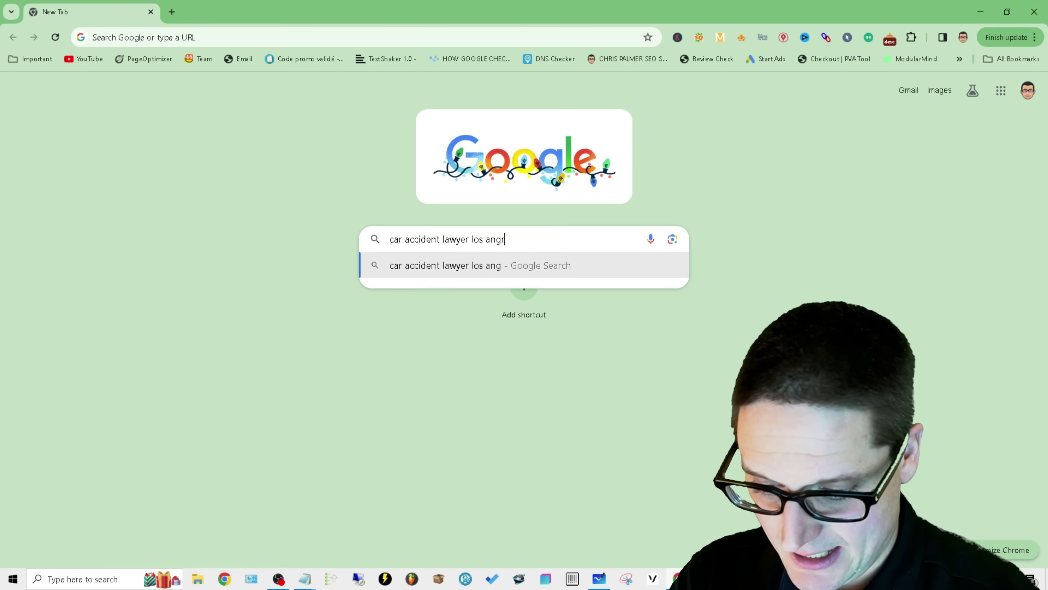
pyautogui.write('eles')
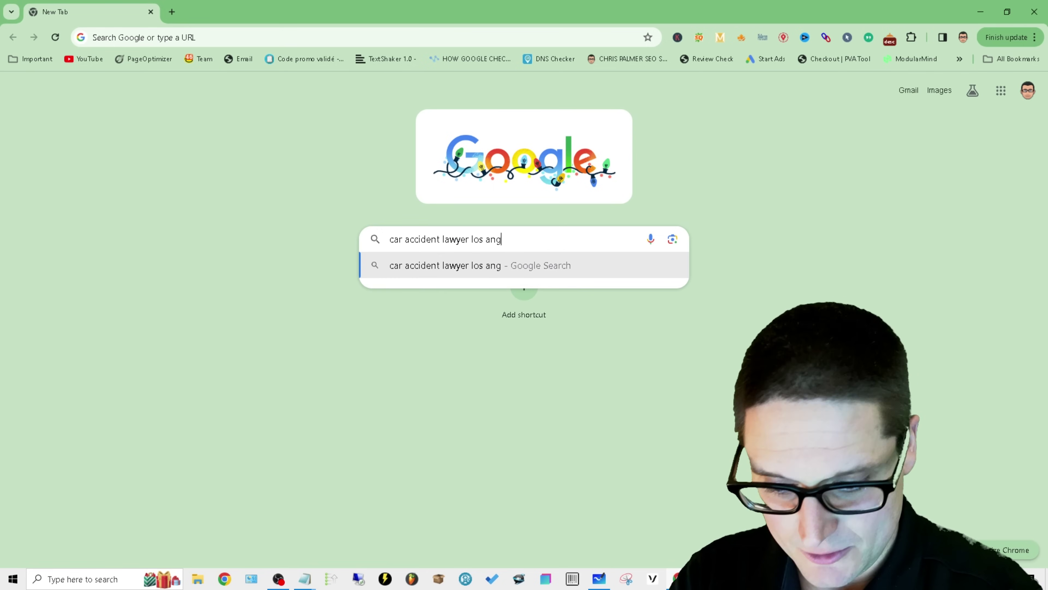
pyautogui.press('Return')
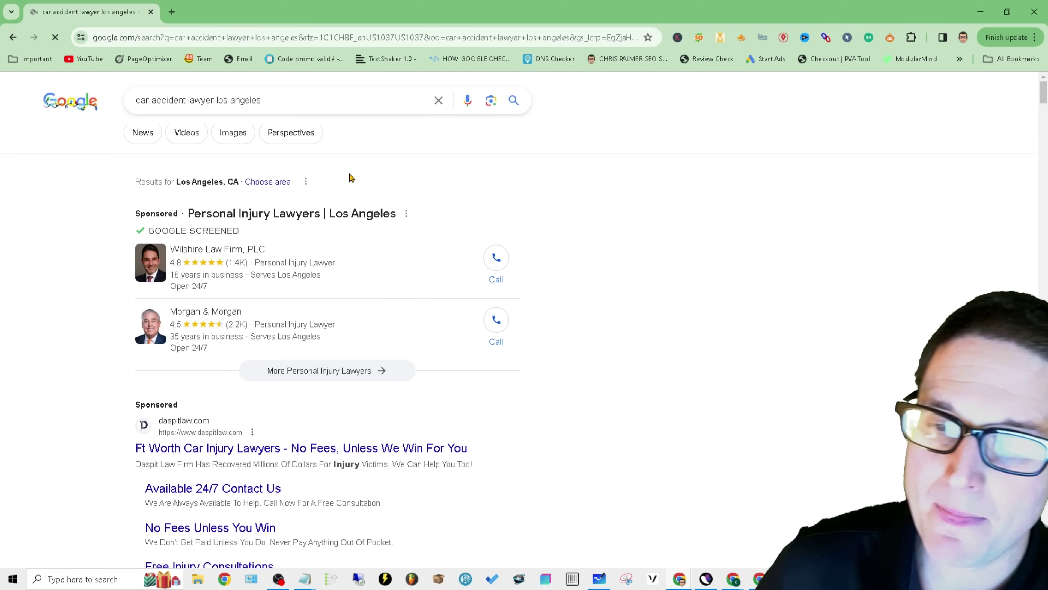
# Step: Open the azizilawfirm.com result, ranked 39th in the organic listings, in a new tab
pyautogui.scroll(-15, 352, 413)
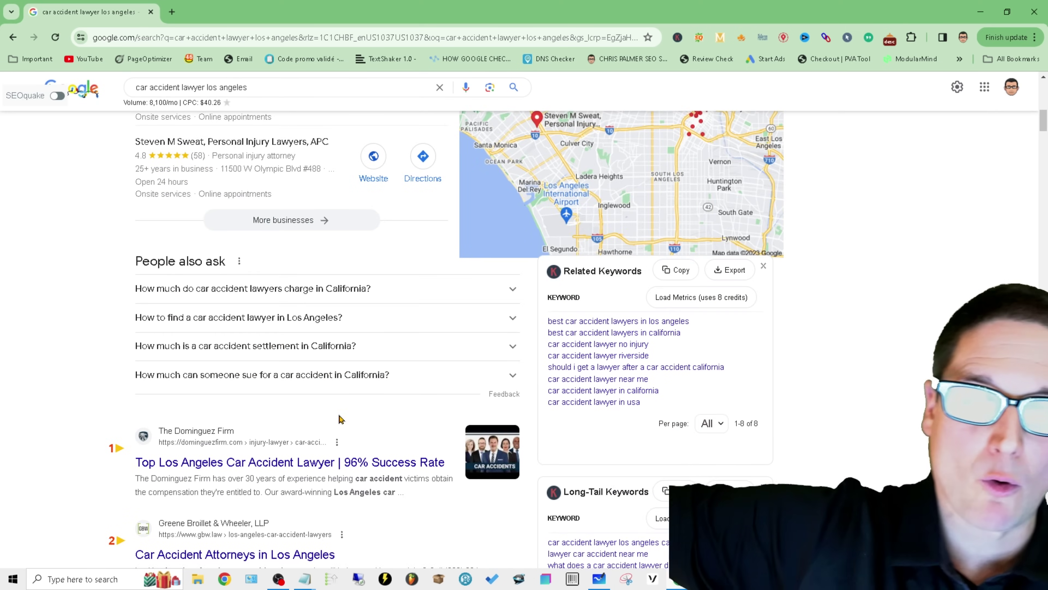
pyautogui.scroll(-3, 244, 399)
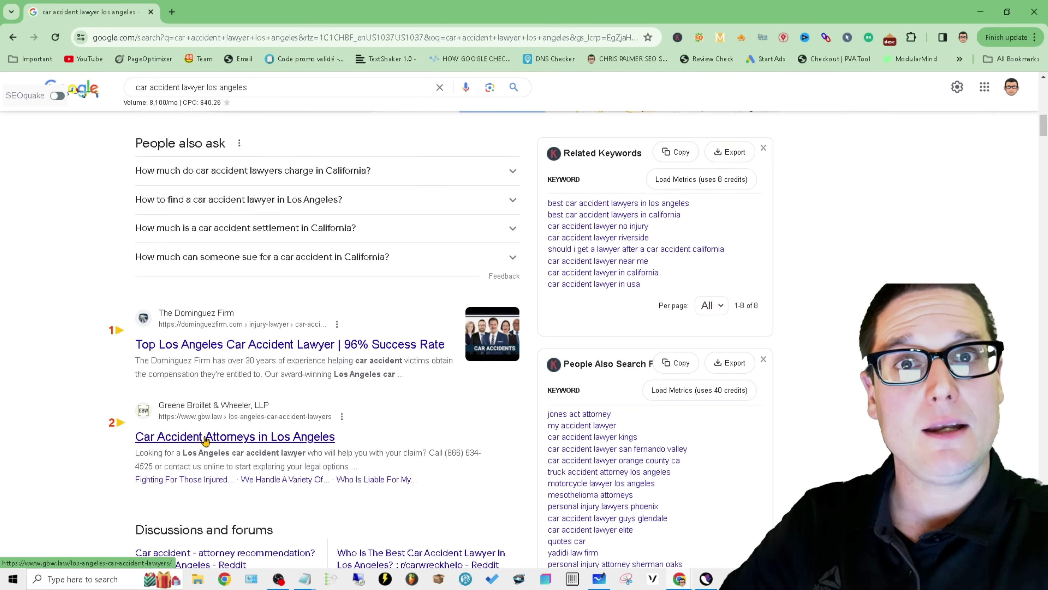
pyautogui.scroll(-12, 206, 408)
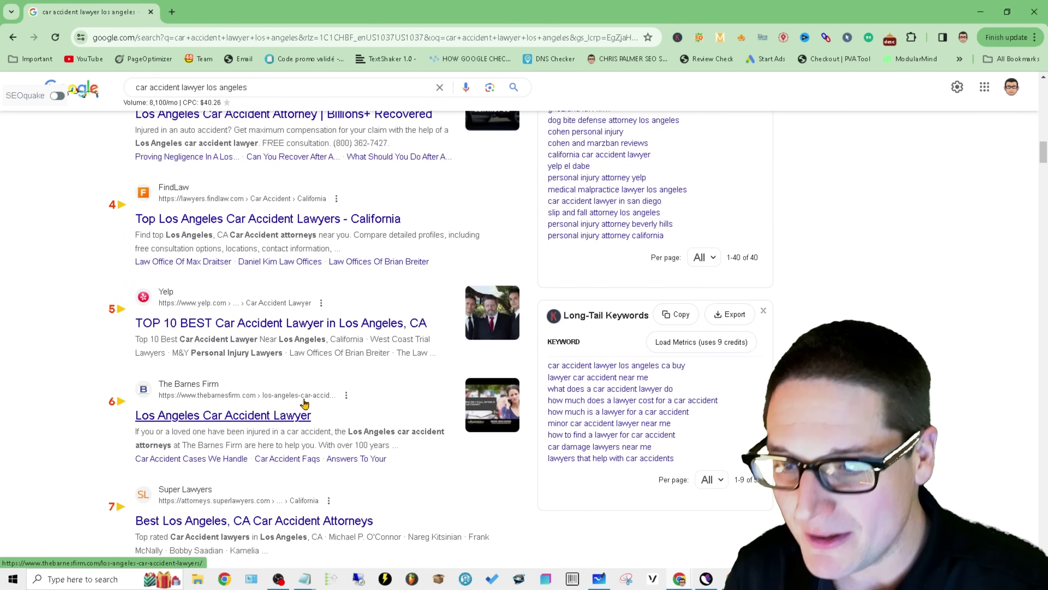
pyautogui.scroll(-5, 234, 347)
pyautogui.moveTo(1043, 165); pyautogui.dragTo(1035, 291)
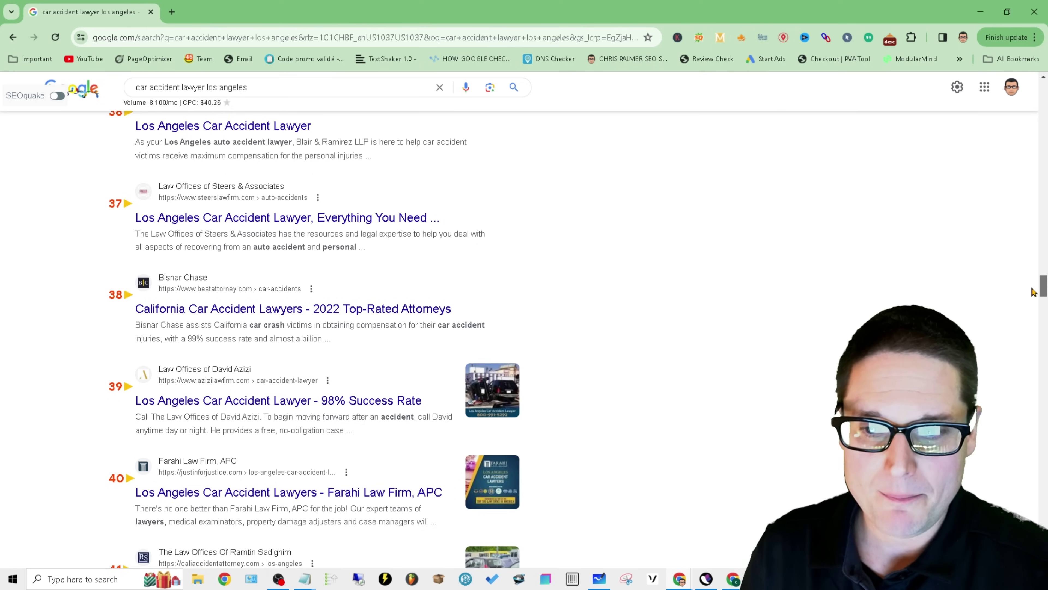
pyautogui.rightClick(287, 406)
pyautogui.click(330, 227)
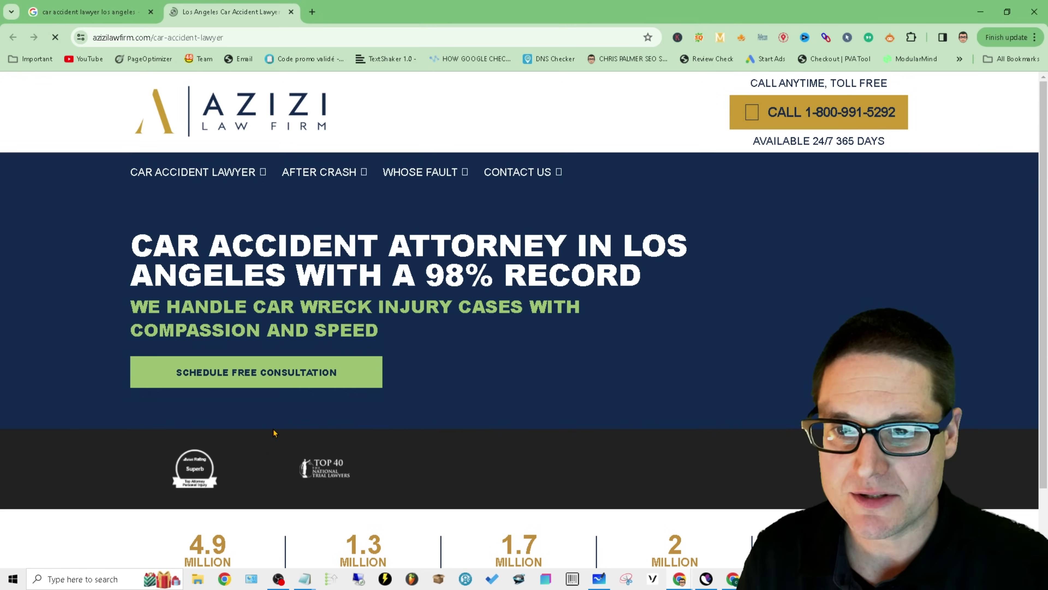
pyautogui.moveTo(151, 37); pyautogui.dragTo(120, 66)
pyautogui.rightClick(113, 47)
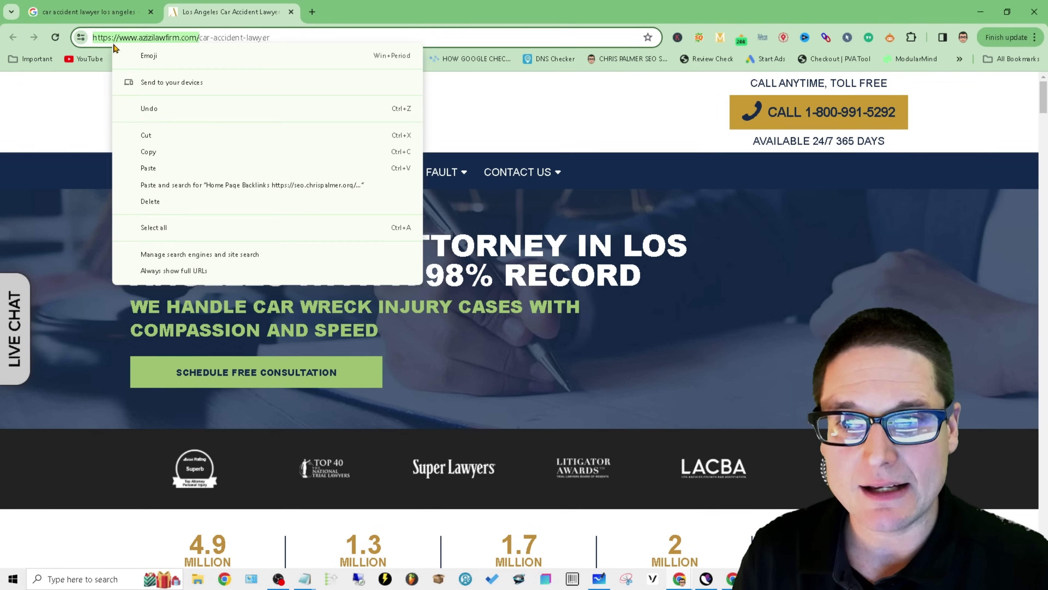
pyautogui.click(161, 151)
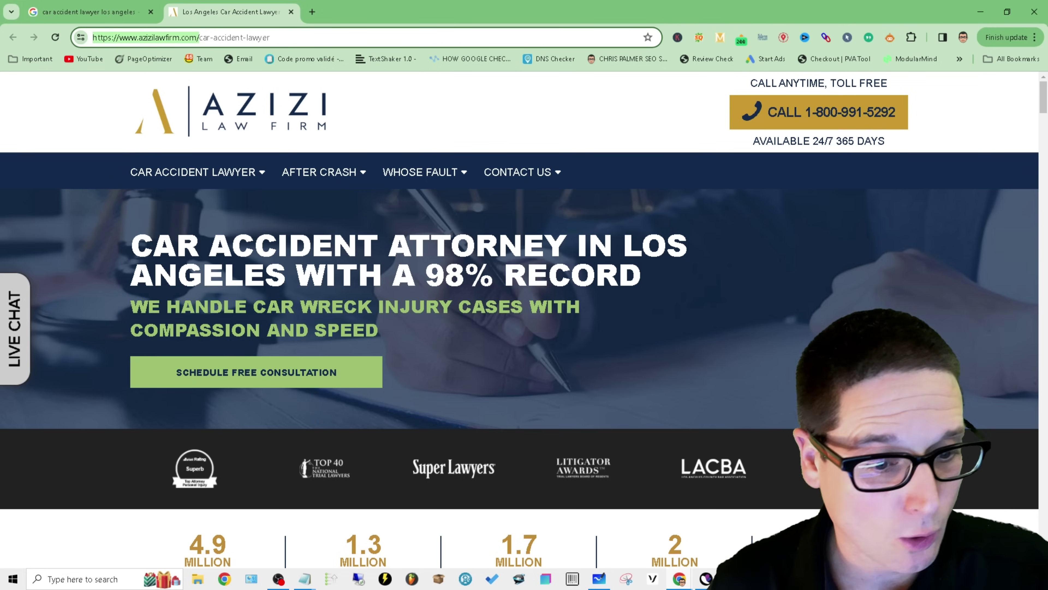
pyautogui.hotkey('alt', 'Tab')
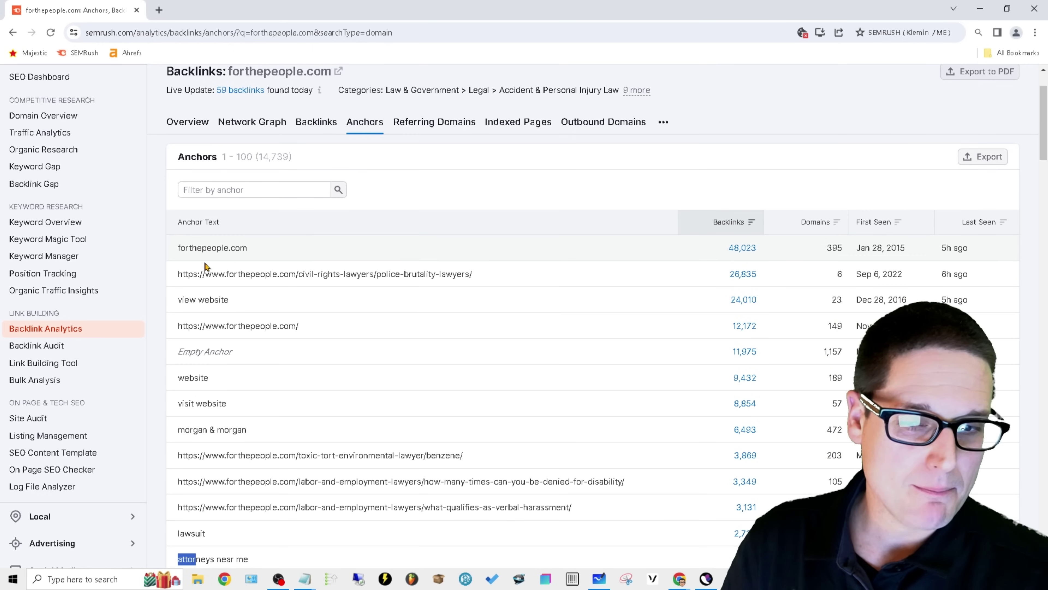
pyautogui.scroll(2, 202, 398)
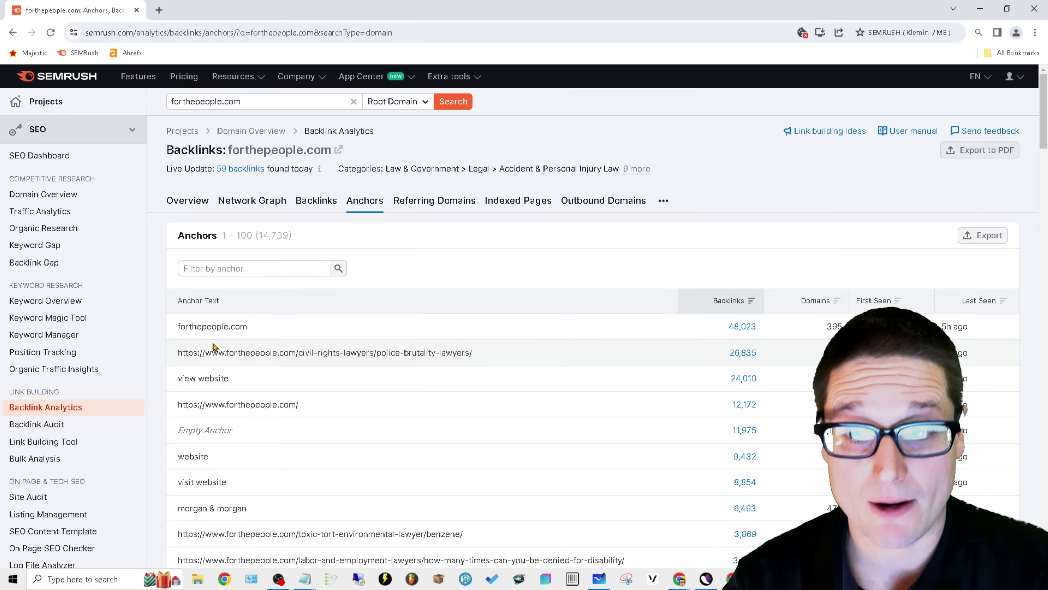
pyautogui.moveTo(251, 102); pyautogui.dragTo(145, 107)
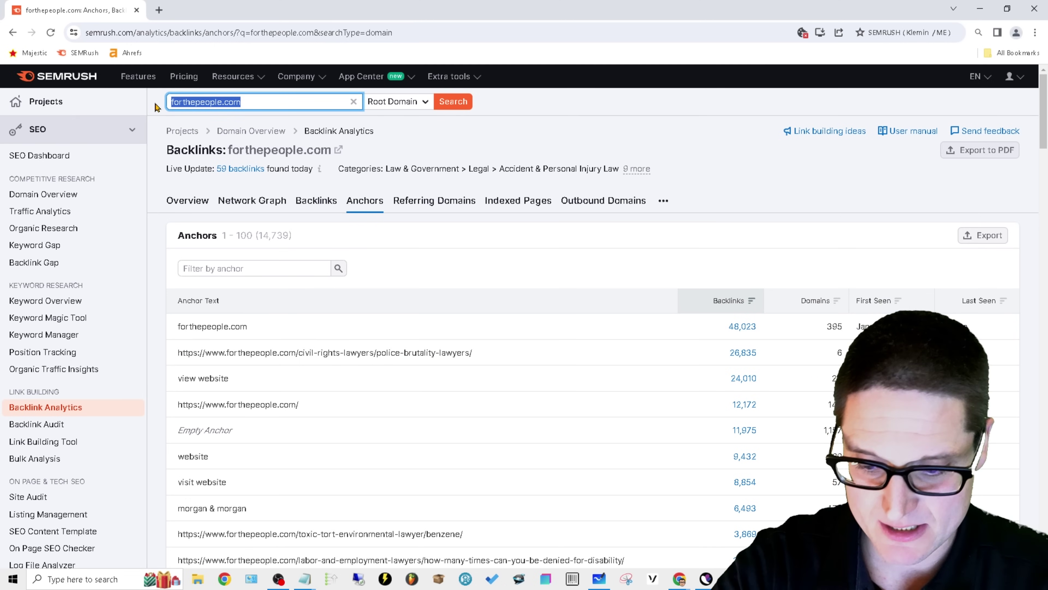
pyautogui.hotkey('ctrl', 'v')
pyautogui.press('Return')
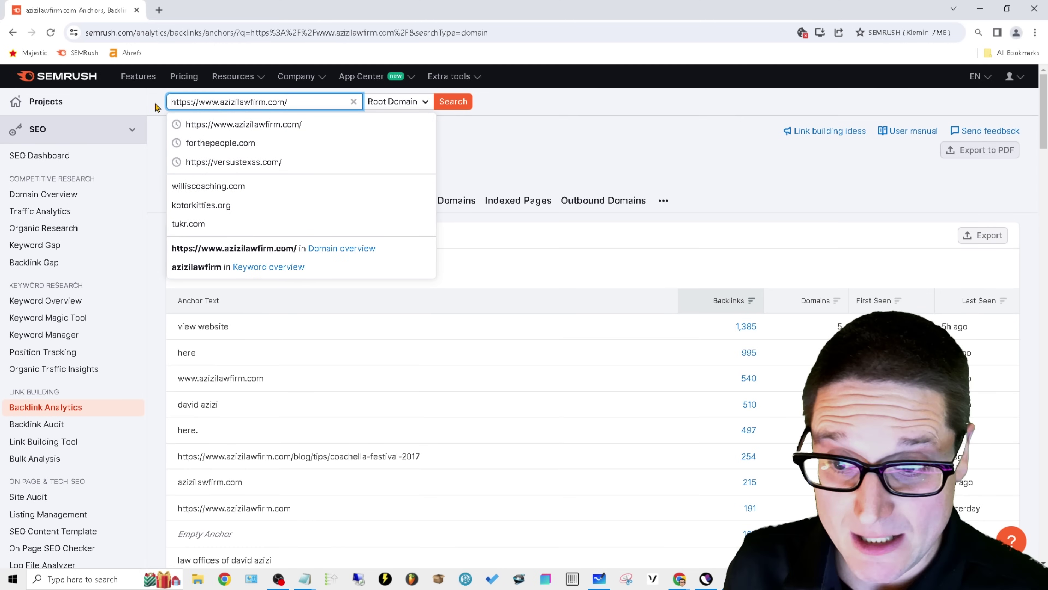
pyautogui.click(538, 163)
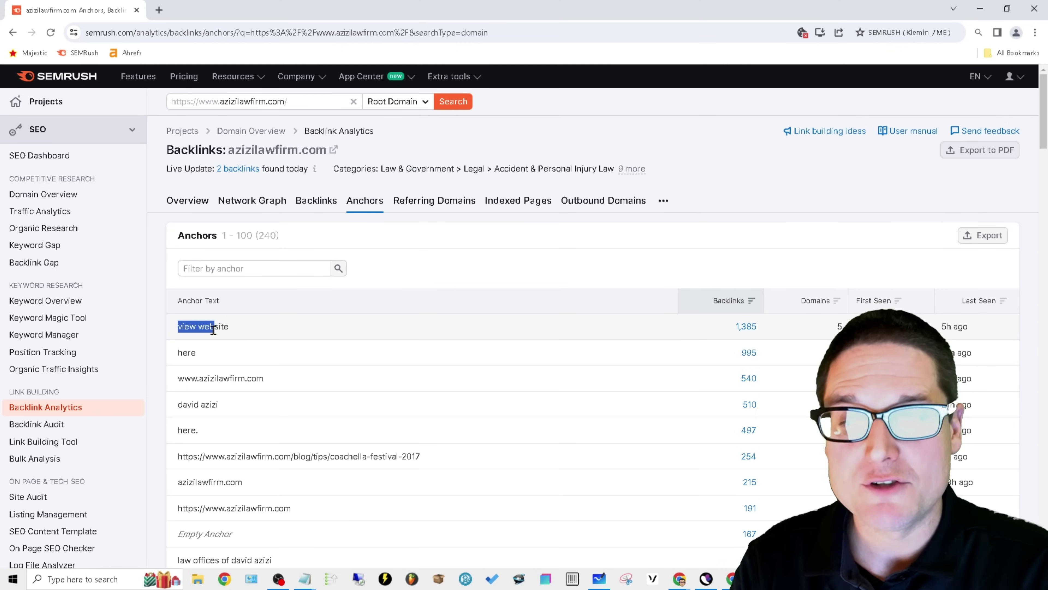
# Step: Compare the top anchor texts of azizilawfirm.com with the police-brutality-lawyers URL anchor in the forthepeople.com report
pyautogui.click(252, 344)
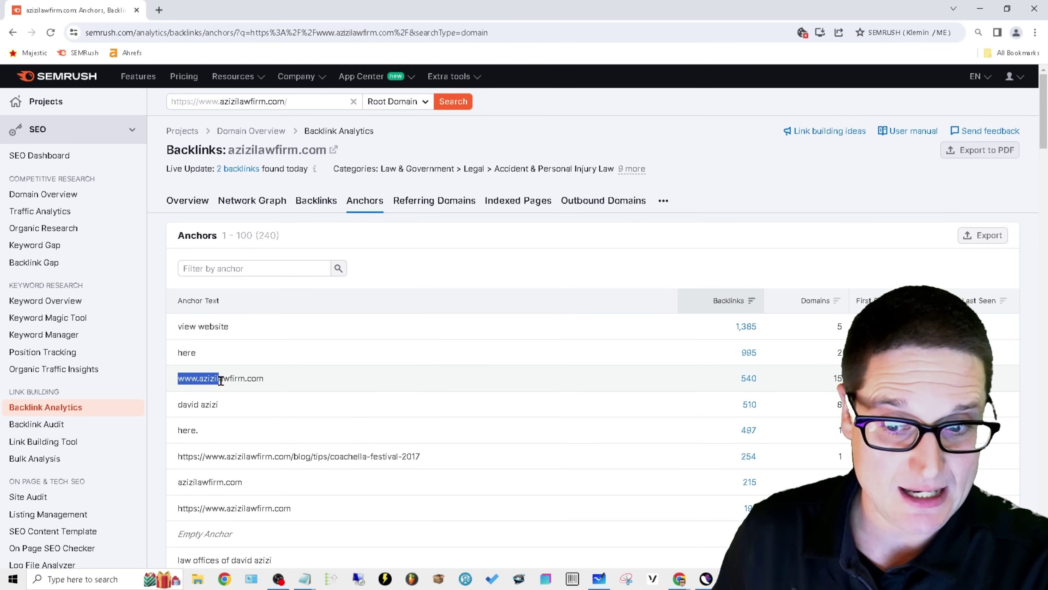
pyautogui.click(212, 430)
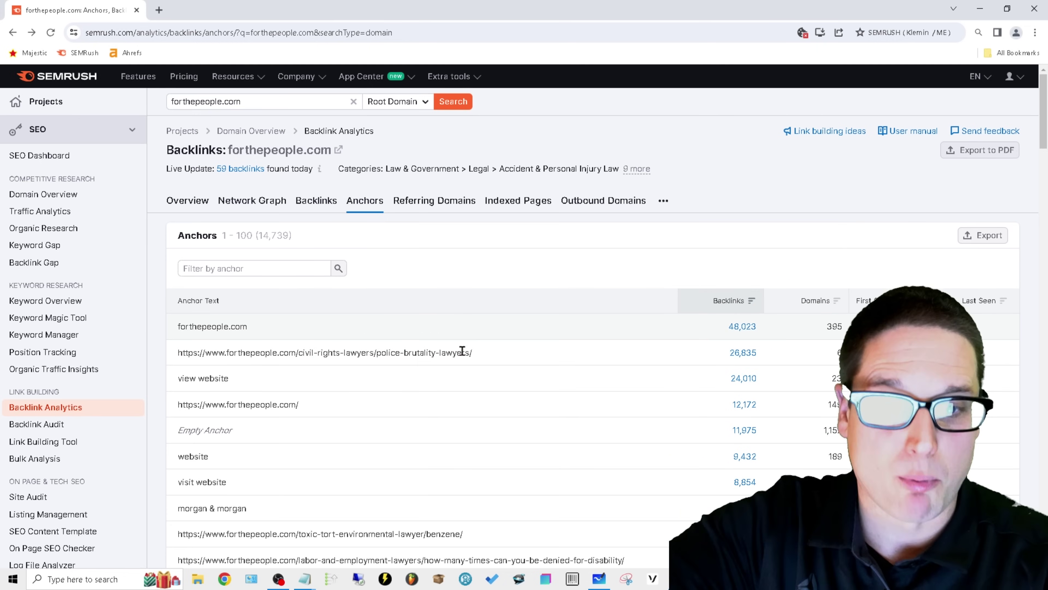
pyautogui.moveTo(471, 353); pyautogui.dragTo(254, 354)
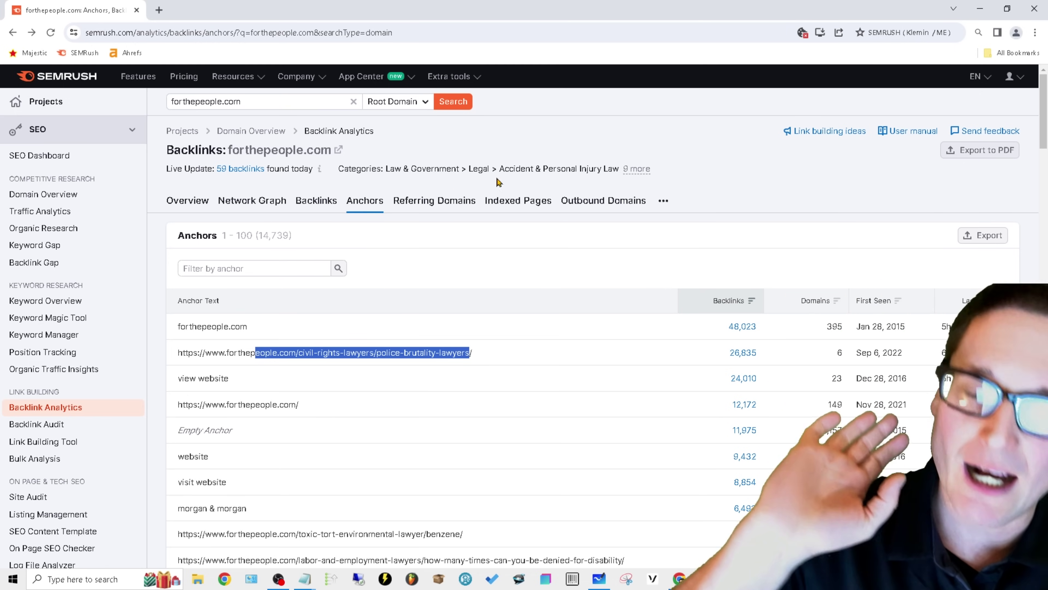
# Step: Switch to the Chrome window with the Google results, load chrispalmer.org in that tab and view its list of SEO services
pyautogui.click(980, 8)
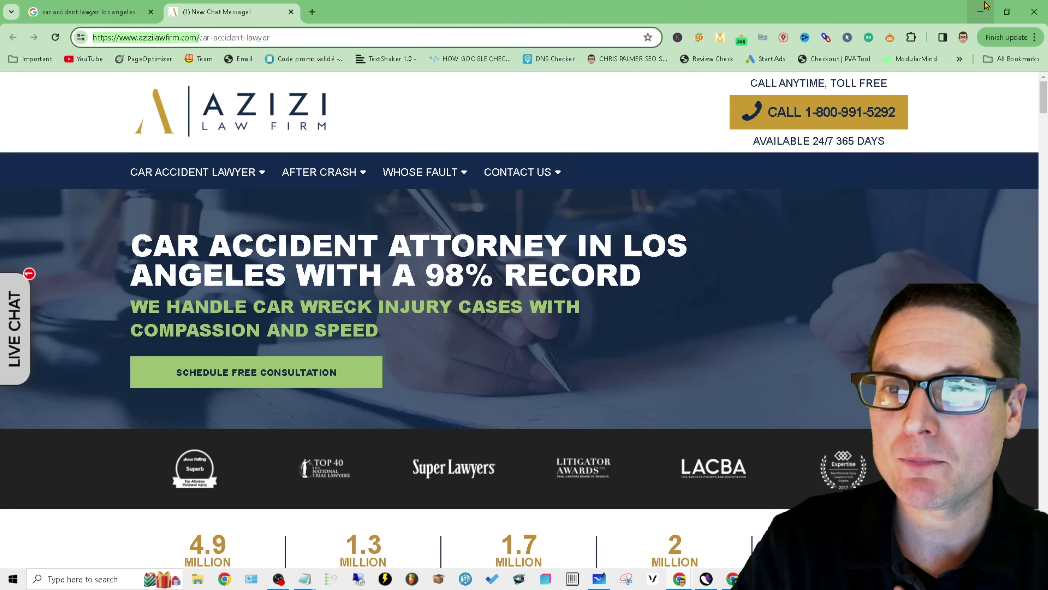
pyautogui.click(88, 8)
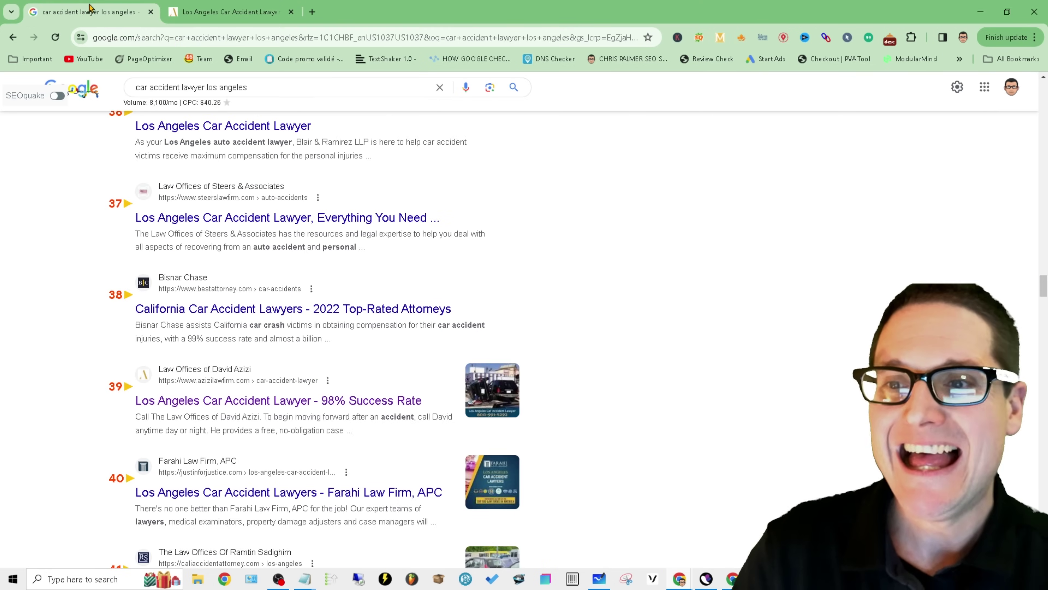
pyautogui.click(168, 34)
pyautogui.write('chri')
pyautogui.press('Return')
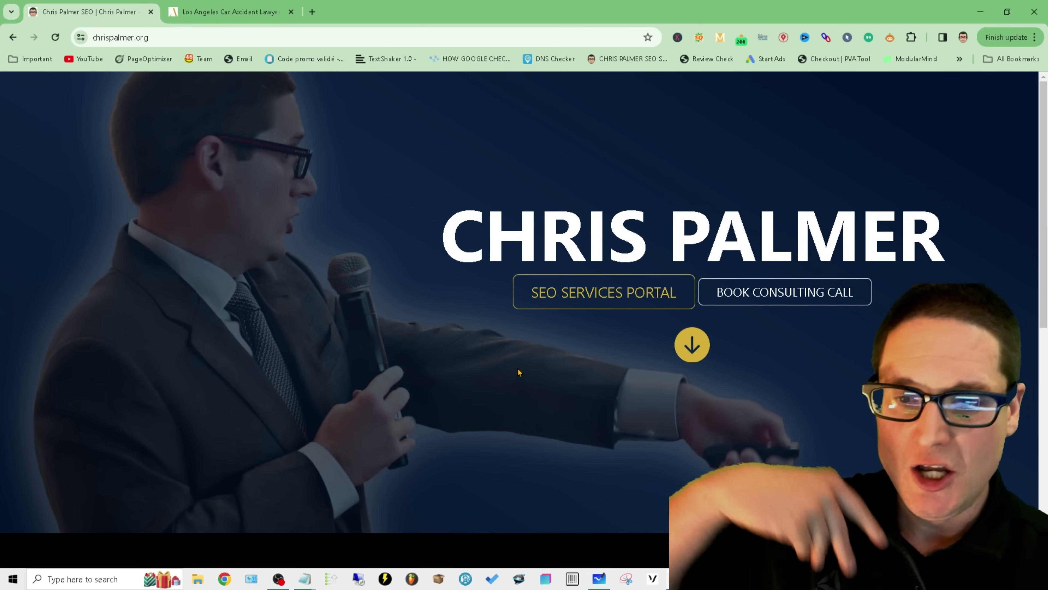
pyautogui.scroll(-8, 618, 223)
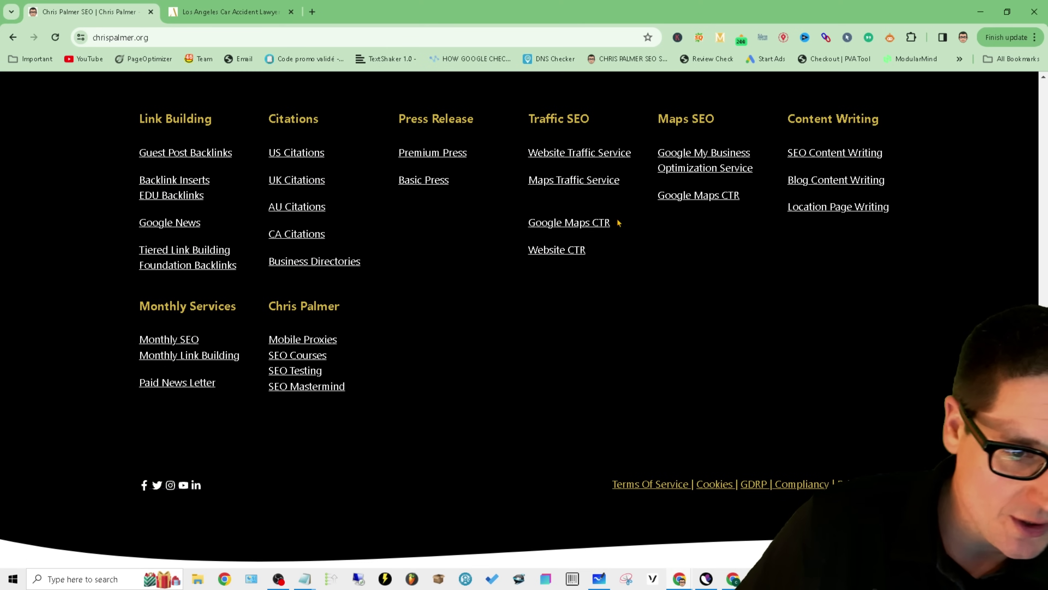